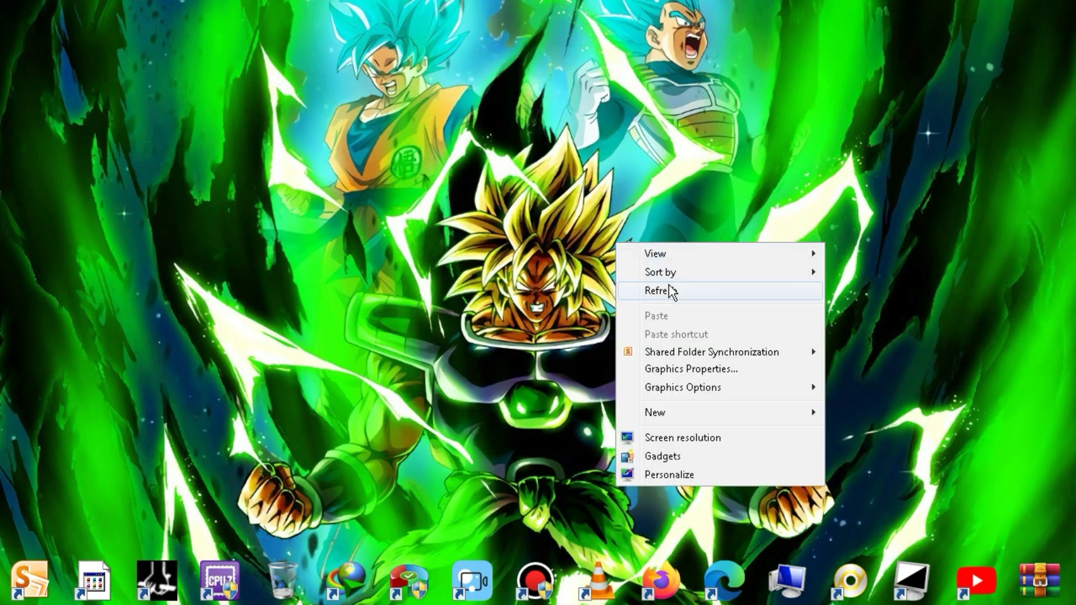
# - Refresh the desktop several times, then view the Computer's system properties (Windows 7 32-bit, 2 GB RAM)
pyautogui.click(668, 290)
pyautogui.rightClick(667, 285)
pyautogui.click(719, 335)
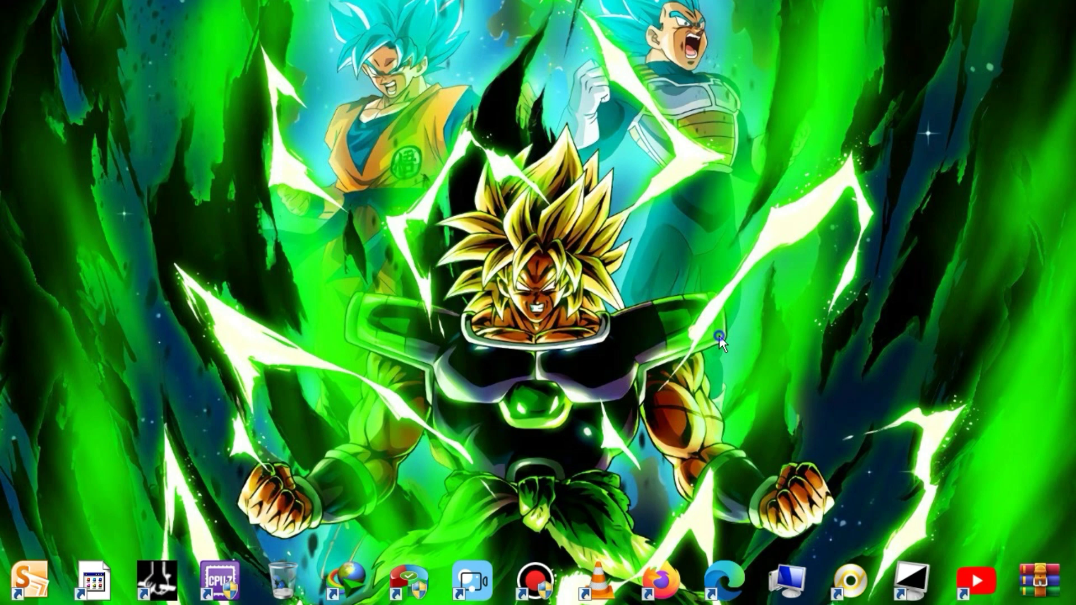
pyautogui.rightClick(718, 335)
pyautogui.click(771, 385)
pyautogui.rightClick(767, 377)
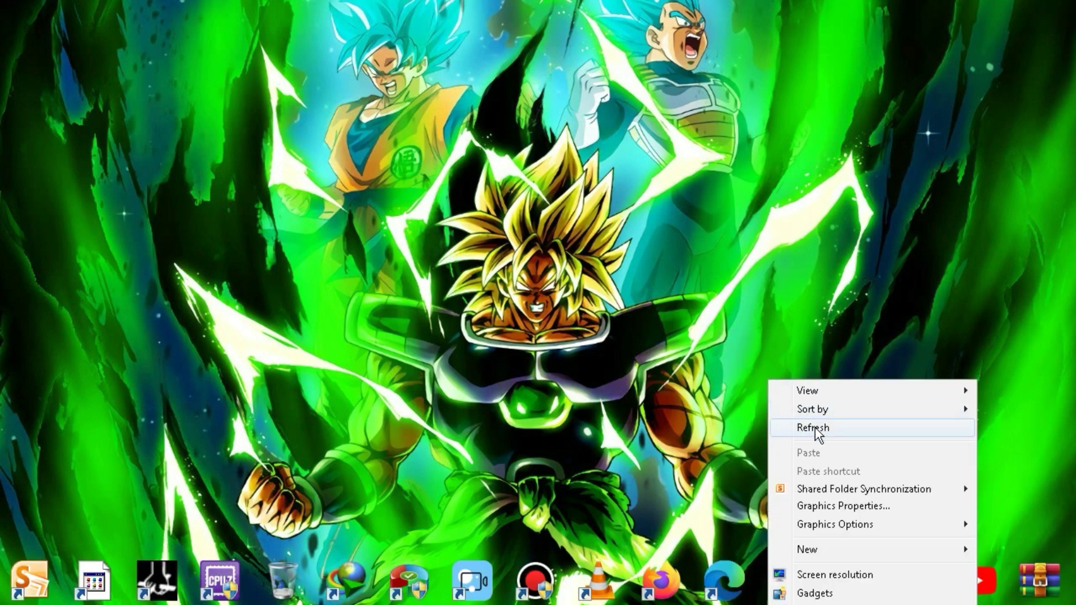
pyautogui.click(815, 427)
pyautogui.rightClick(783, 596)
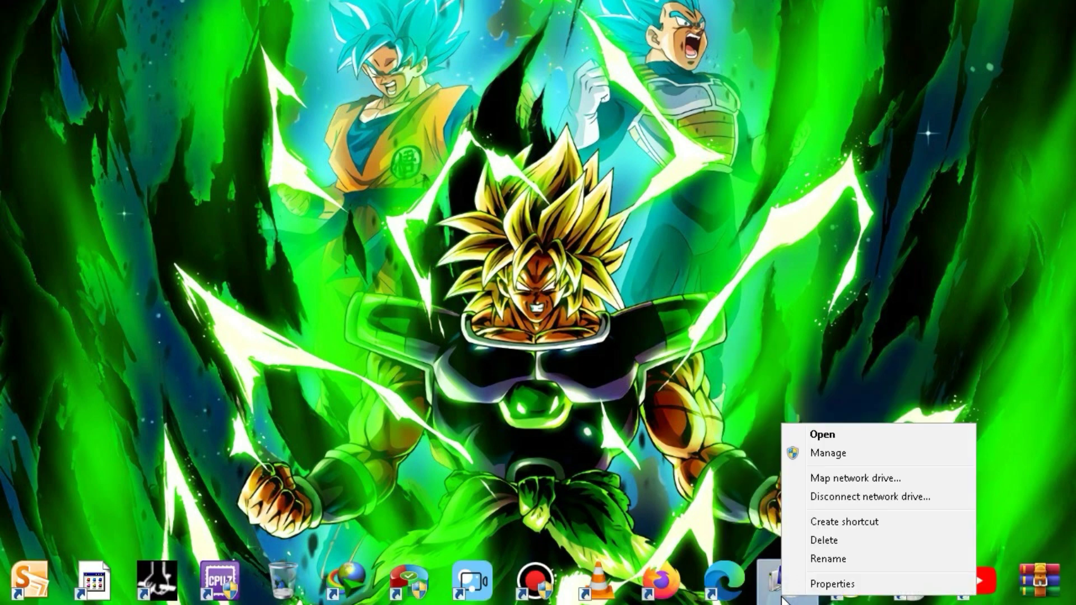
pyautogui.click(857, 585)
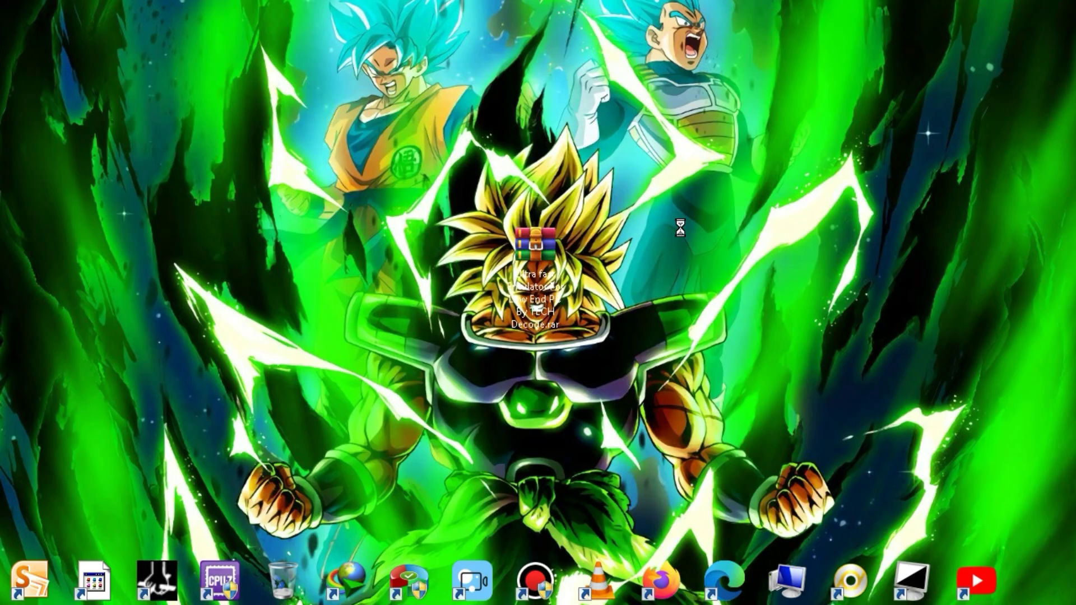
# - Refresh the desktop, select the emulator RAR archive and extract its files
pyautogui.rightClick(676, 224)
pyautogui.click(710, 273)
pyautogui.moveTo(374, 203); pyautogui.dragTo(732, 388)
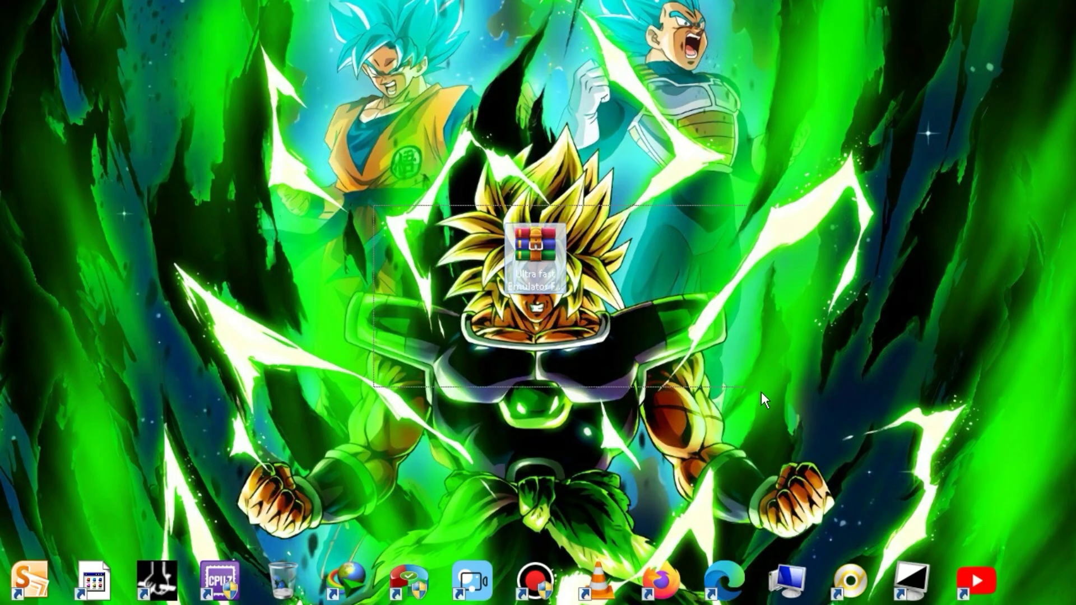
pyautogui.rightClick(538, 252)
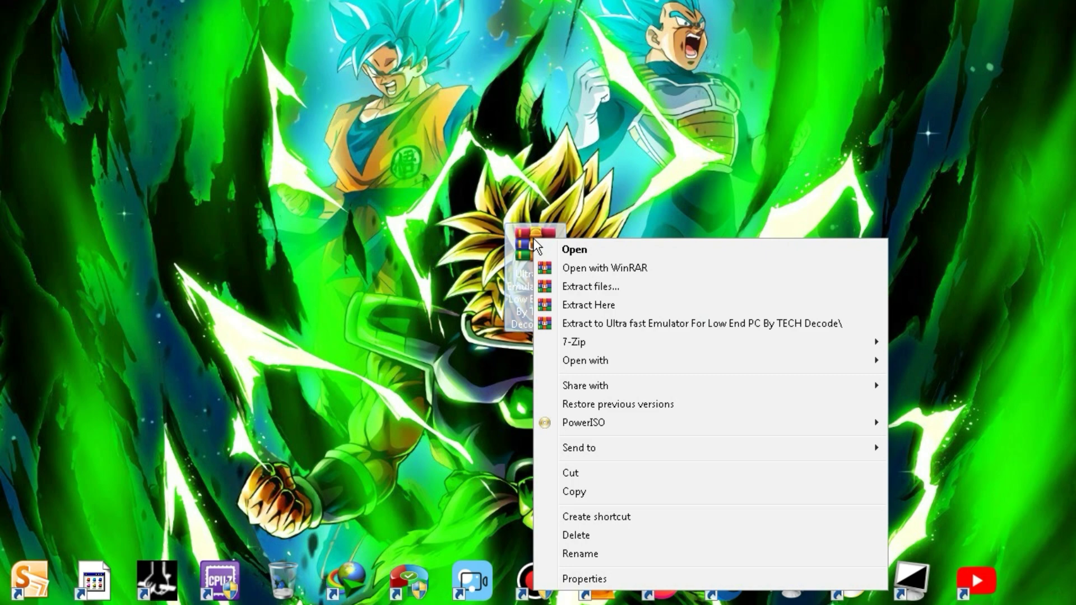
pyautogui.click(589, 287)
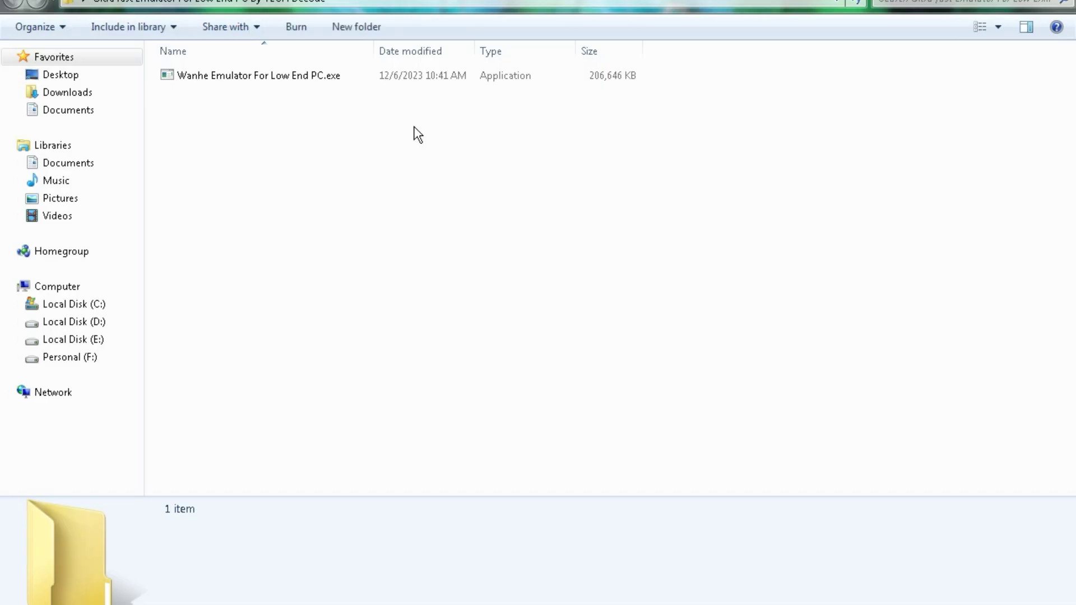
# - In the extracted folder, select 'Wanhe Emulator For Low End PC.exe'
pyautogui.moveTo(430, 68); pyautogui.dragTo(354, 165)
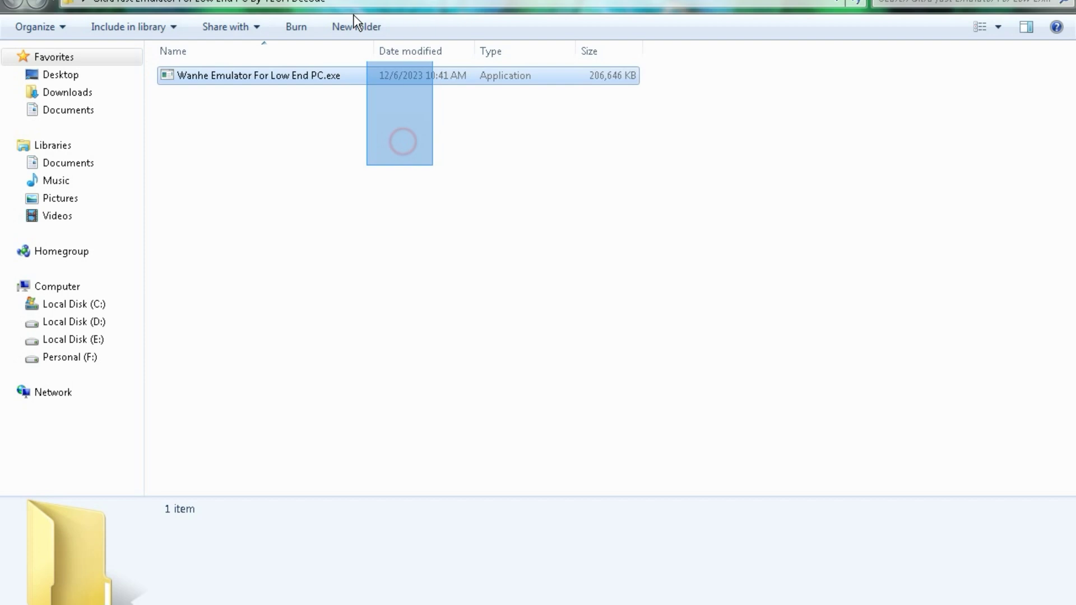
pyautogui.click(339, 212)
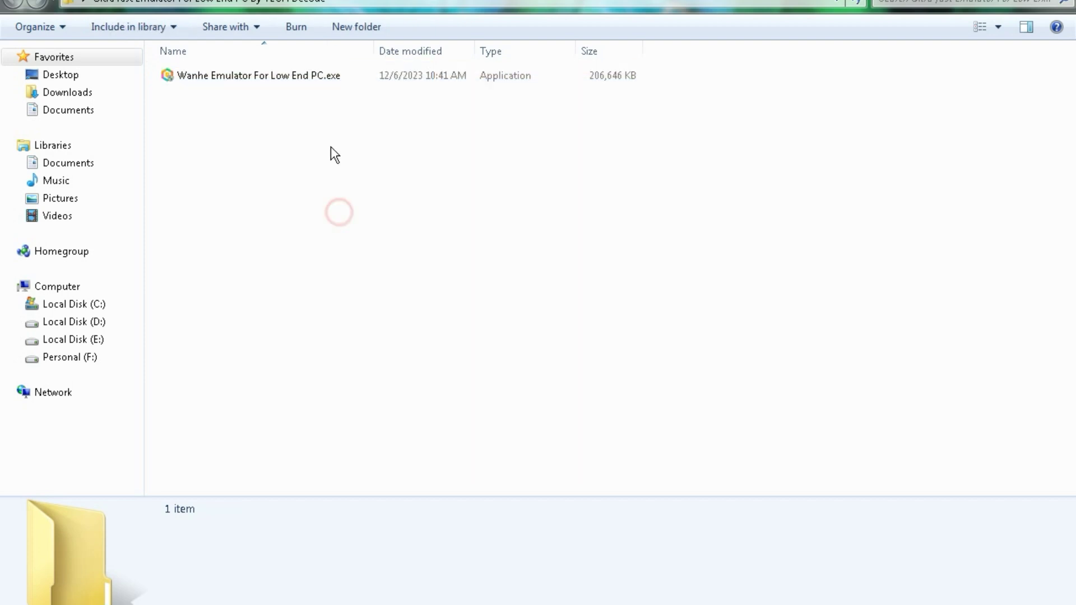
pyautogui.click(337, 78)
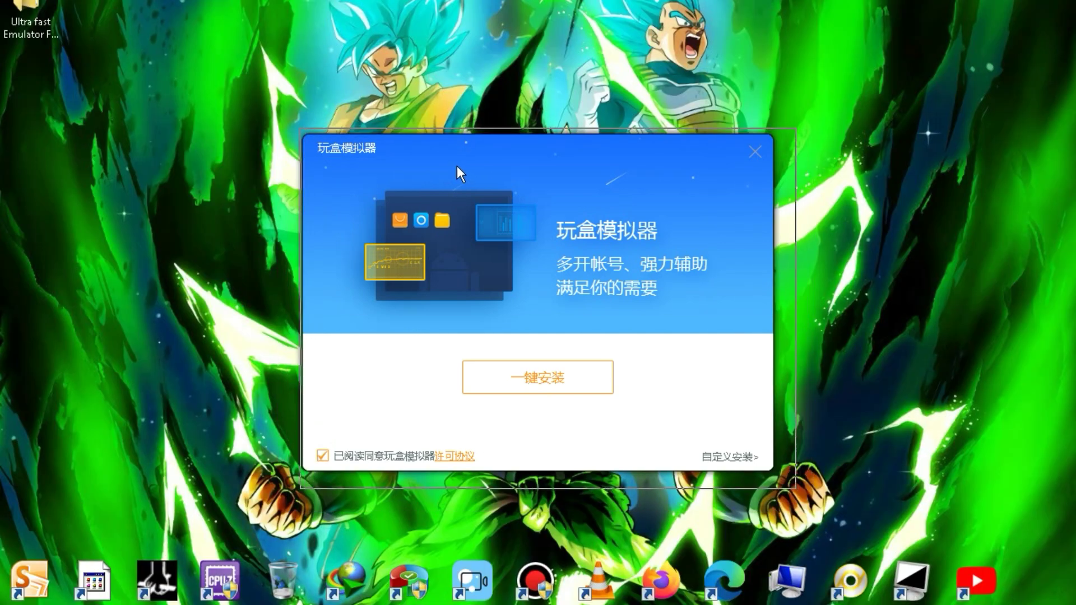
# - Run the 一键安装 one-click install and close the installer once 安装完成 appears
pyautogui.moveTo(457, 173); pyautogui.dragTo(465, 178)
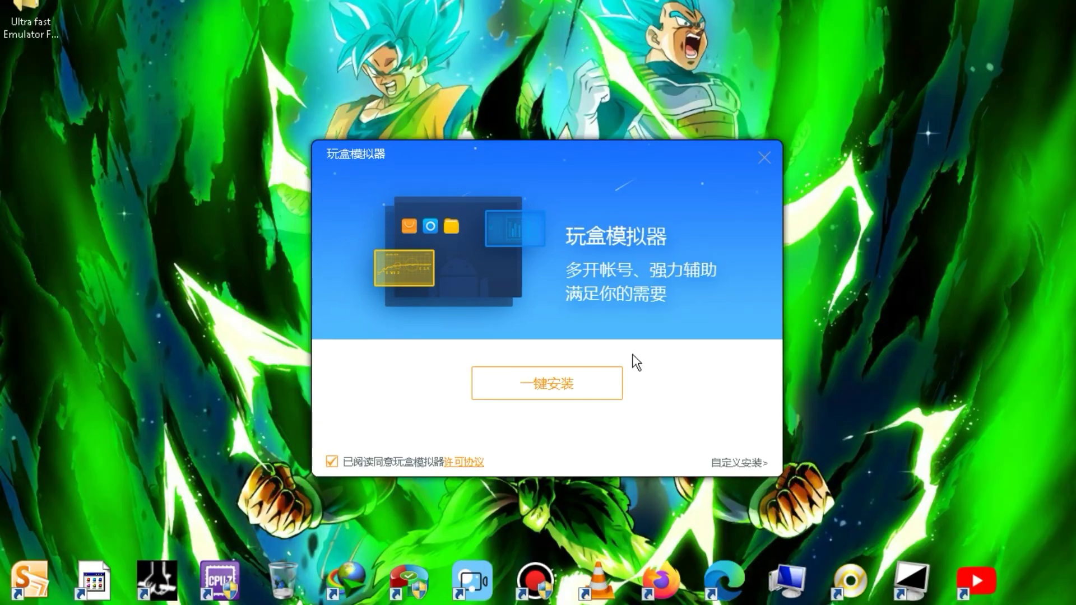
pyautogui.click(573, 389)
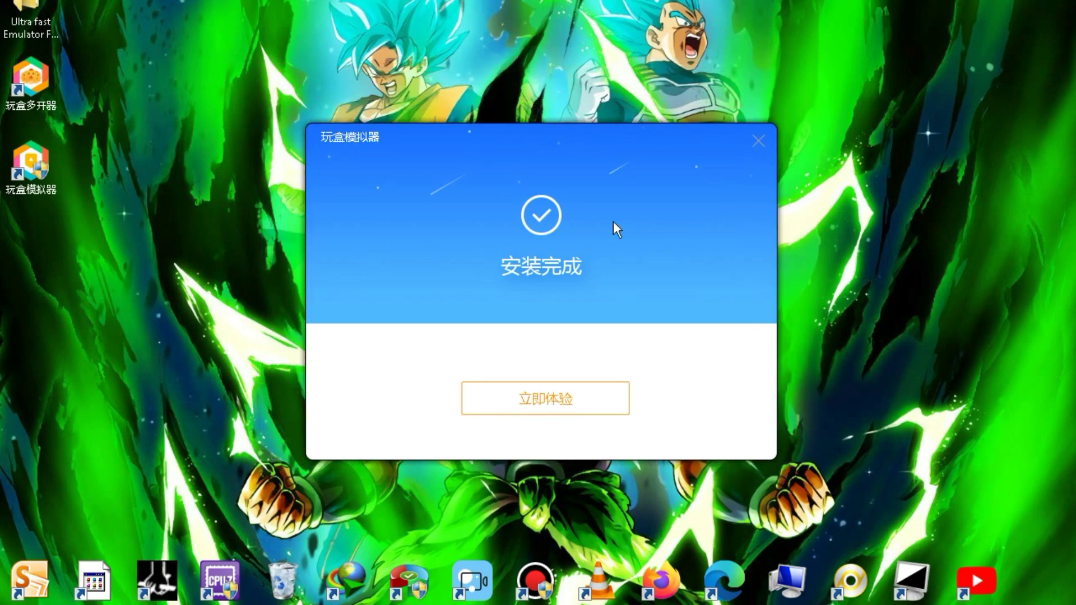
pyautogui.click(760, 143)
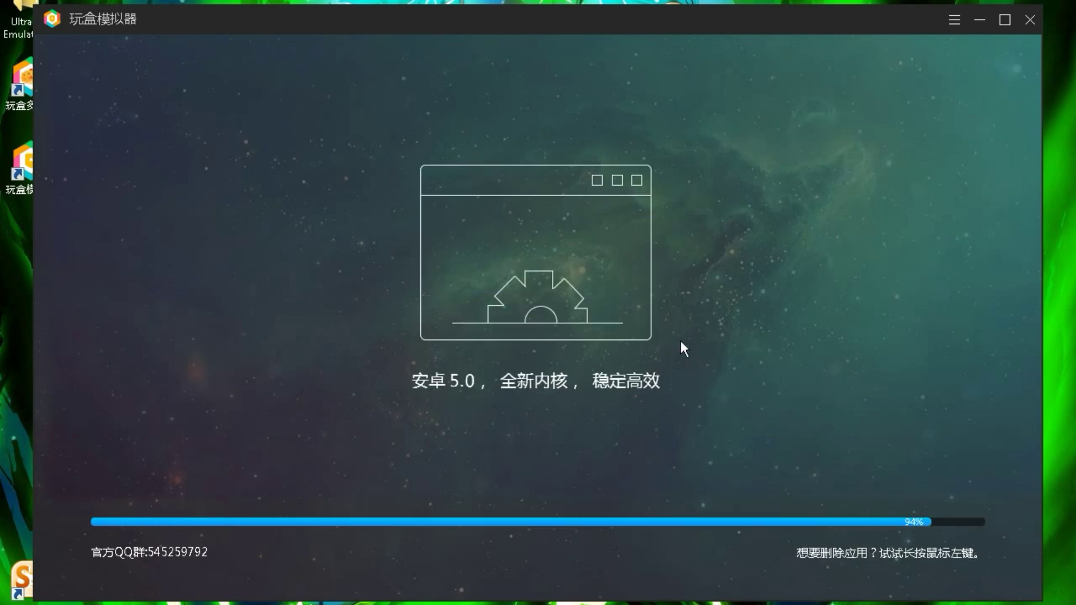
# - Reposition the emulator window while it boots to the Android home screen
pyautogui.moveTo(729, 12)
pyautogui.mouseDown()
pyautogui.moveTo(746, 24)
pyautogui.moveTo(756, 12)
pyautogui.moveTo(745, 27)
pyautogui.mouseUp()
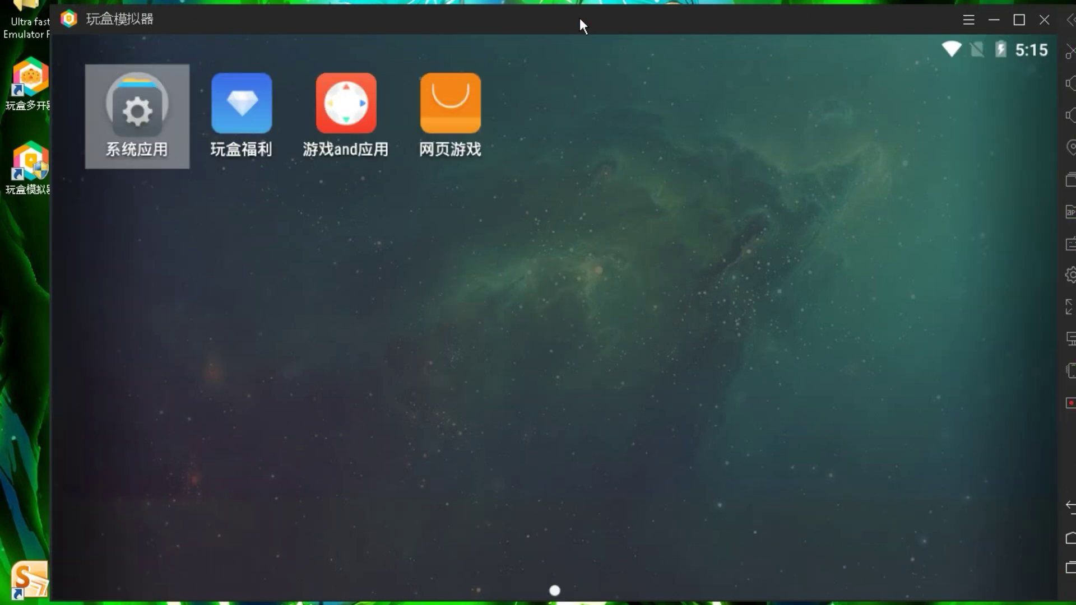
# - Open the emulator's settings on the advanced settings page
pyautogui.moveTo(578, 15); pyautogui.dragTo(542, 18)
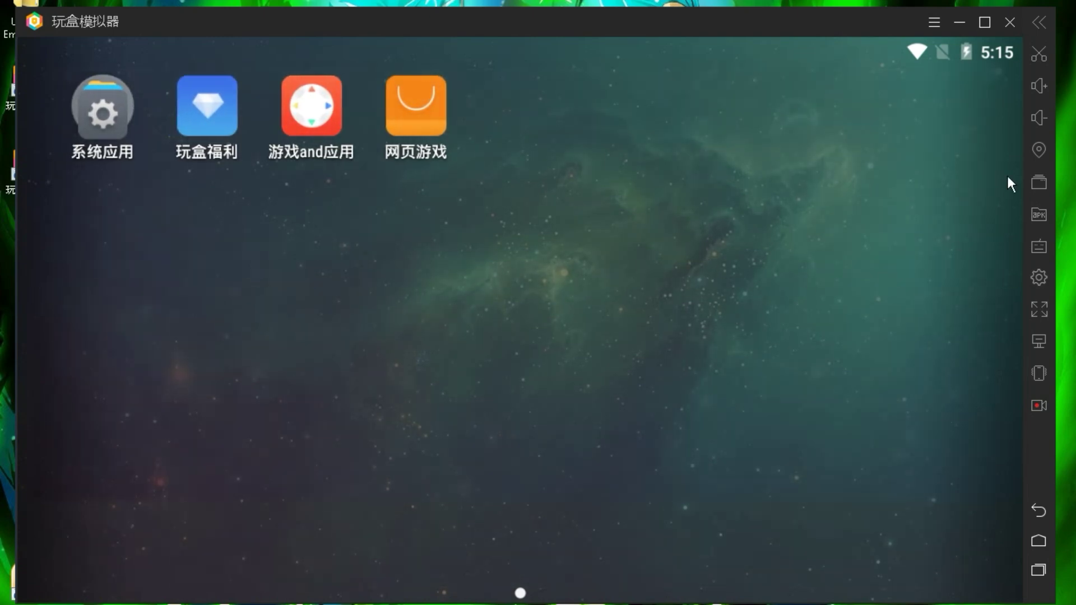
pyautogui.click(1040, 279)
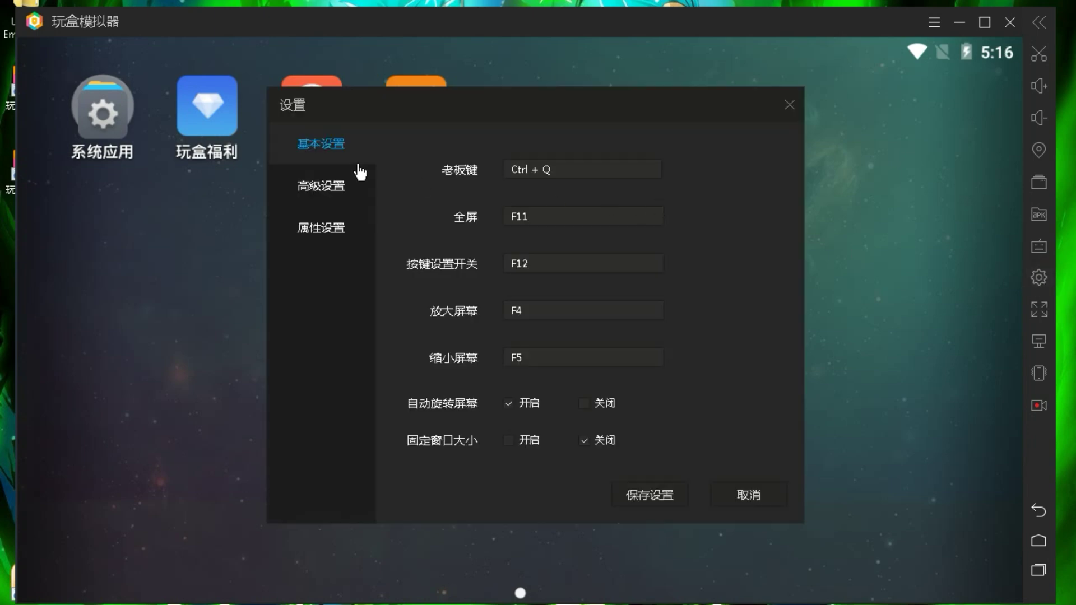
pyautogui.click(326, 190)
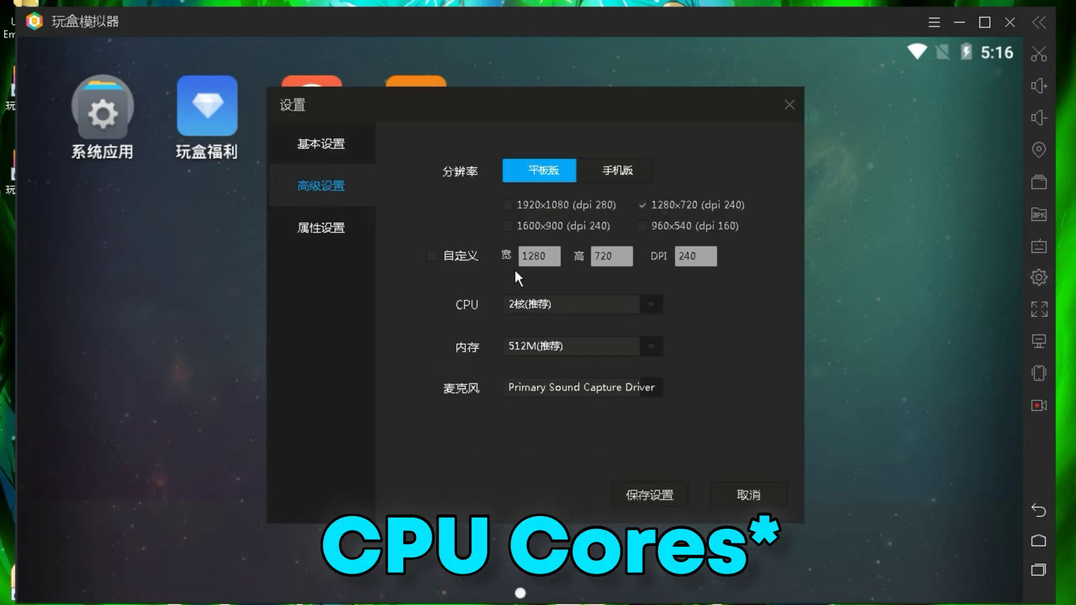
# - Set CPU to 4核 and memory to 1536M, save, and restart the emulator
pyautogui.click(551, 303)
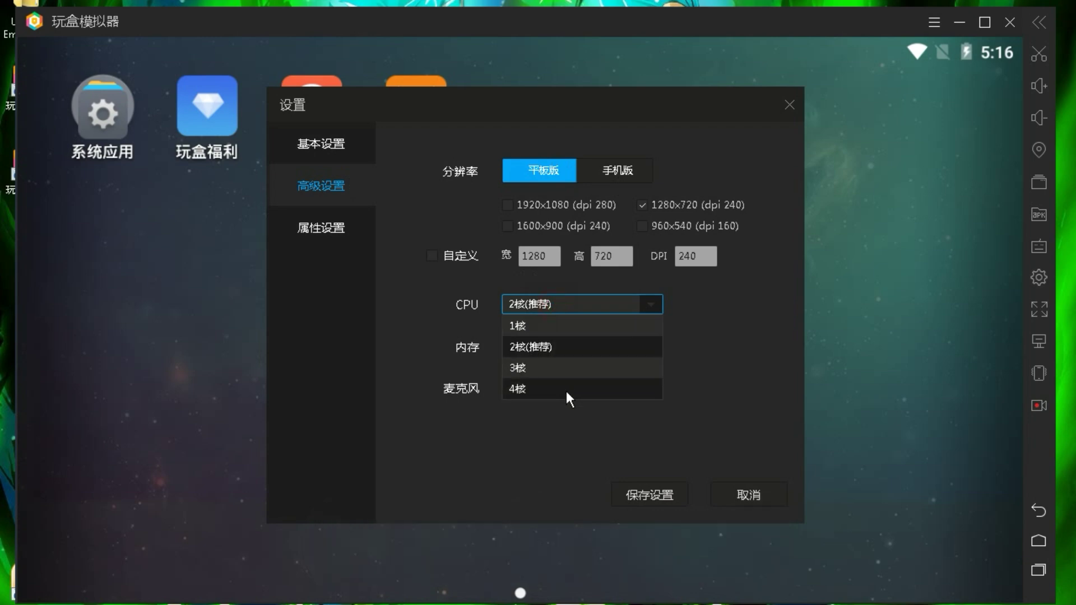
pyautogui.click(550, 390)
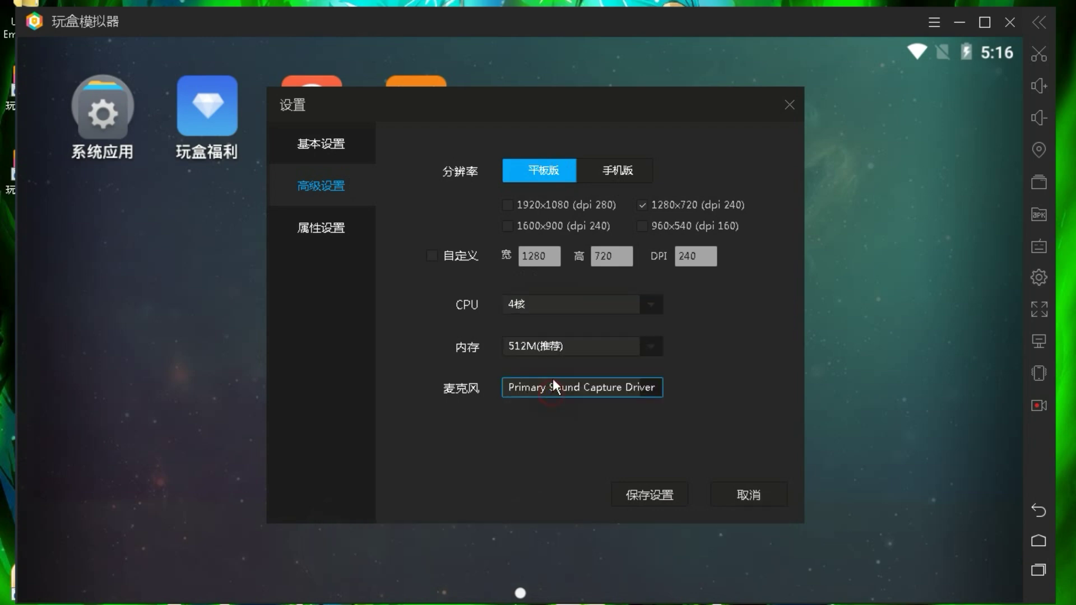
pyautogui.click(562, 345)
pyautogui.click(562, 454)
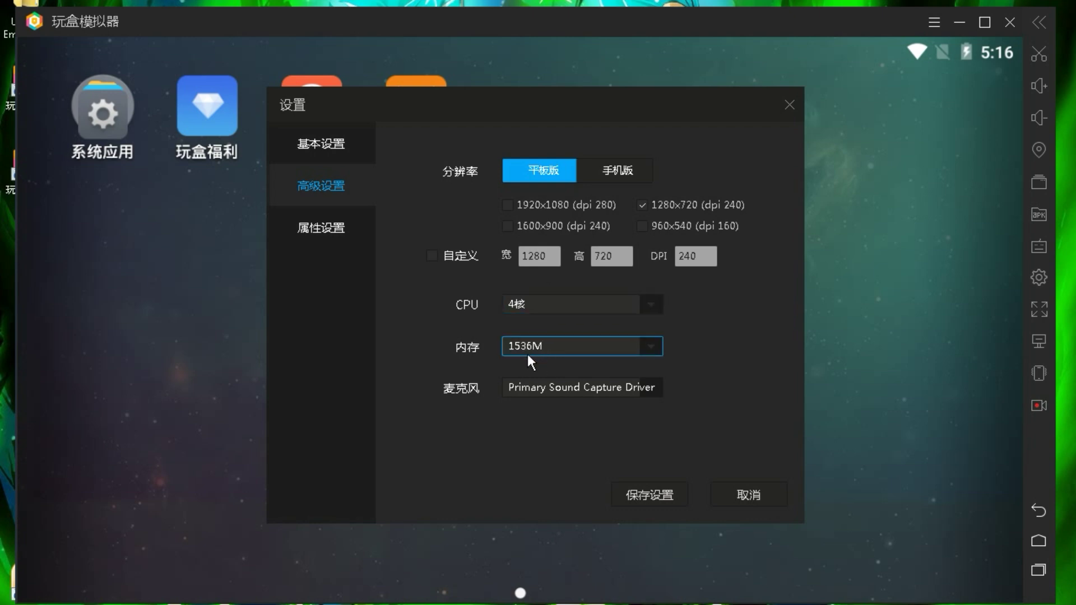
pyautogui.click(654, 499)
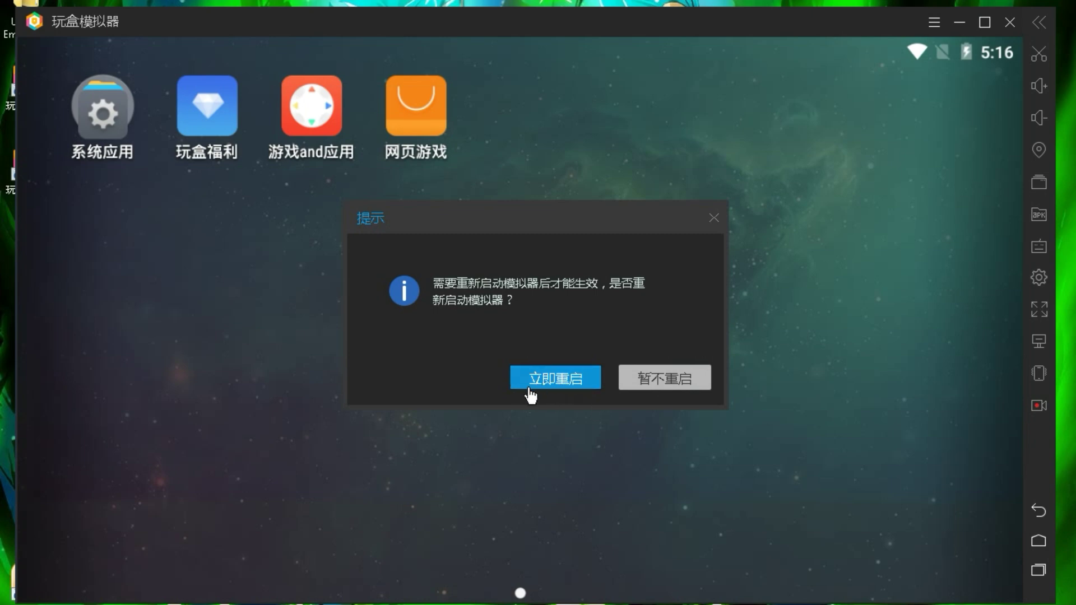
pyautogui.click(553, 380)
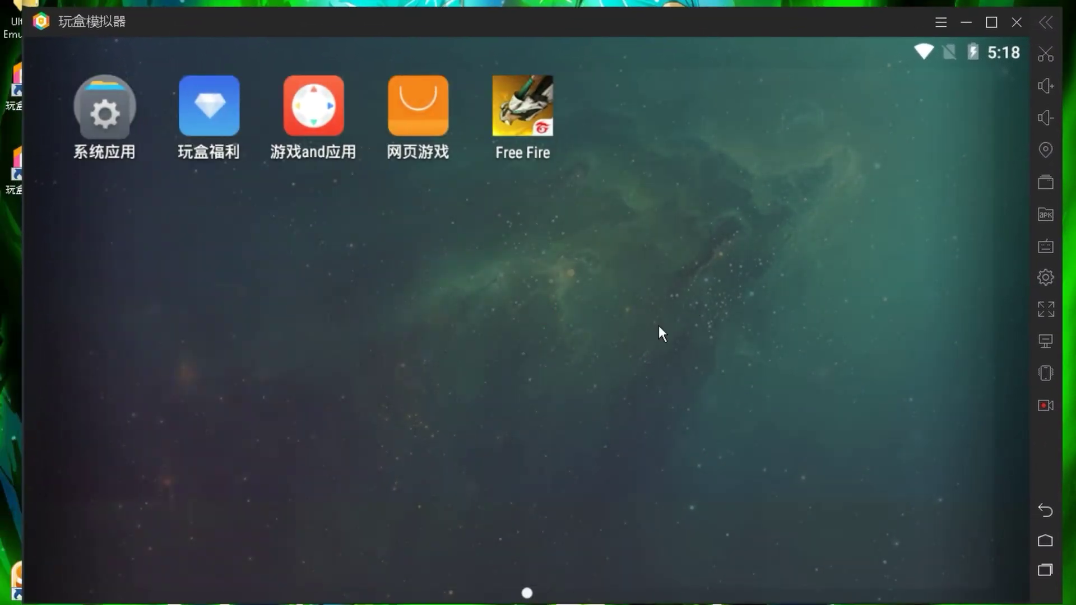
# - In 系统应用 > 设置, change the Android system language to English
pyautogui.click(117, 128)
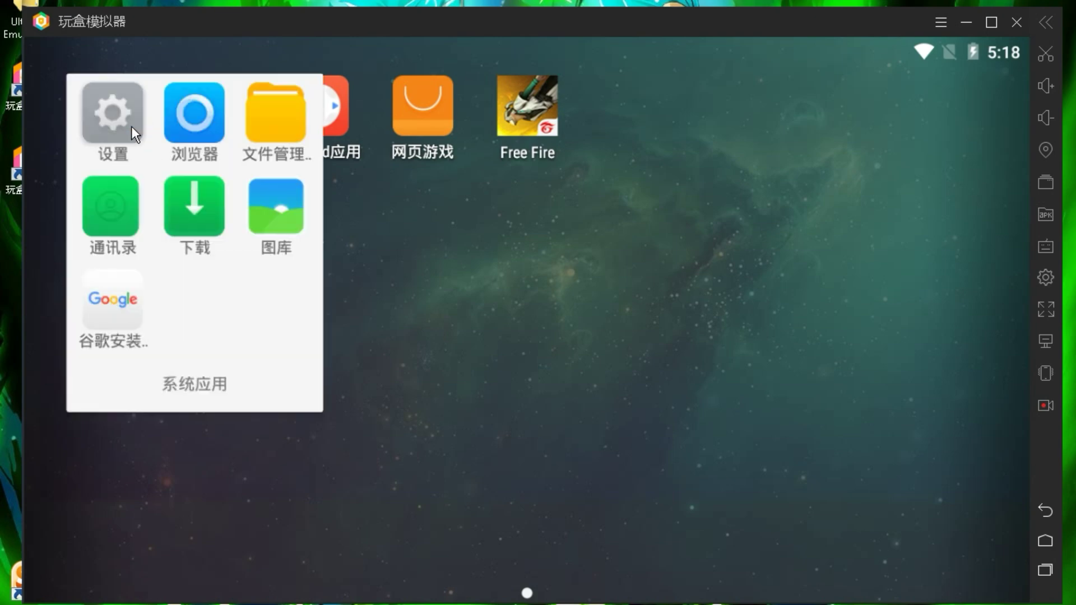
pyautogui.click(131, 127)
pyautogui.scroll(-3, 633, 243)
pyautogui.click(632, 242)
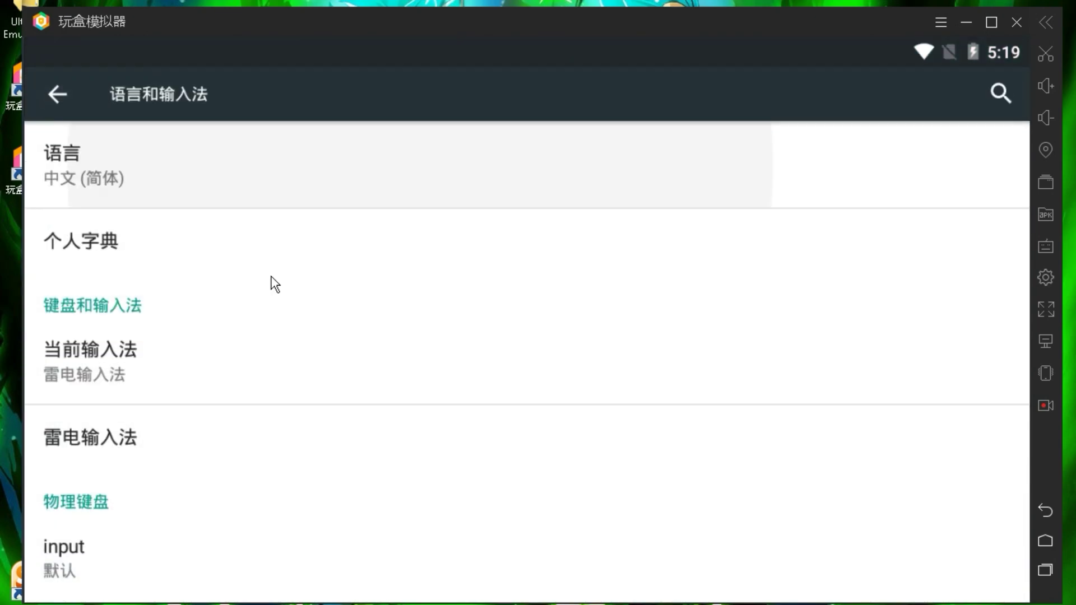
pyautogui.click(274, 168)
pyautogui.click(243, 389)
pyautogui.press('Escape')
pyautogui.scroll(-5, 297, 345)
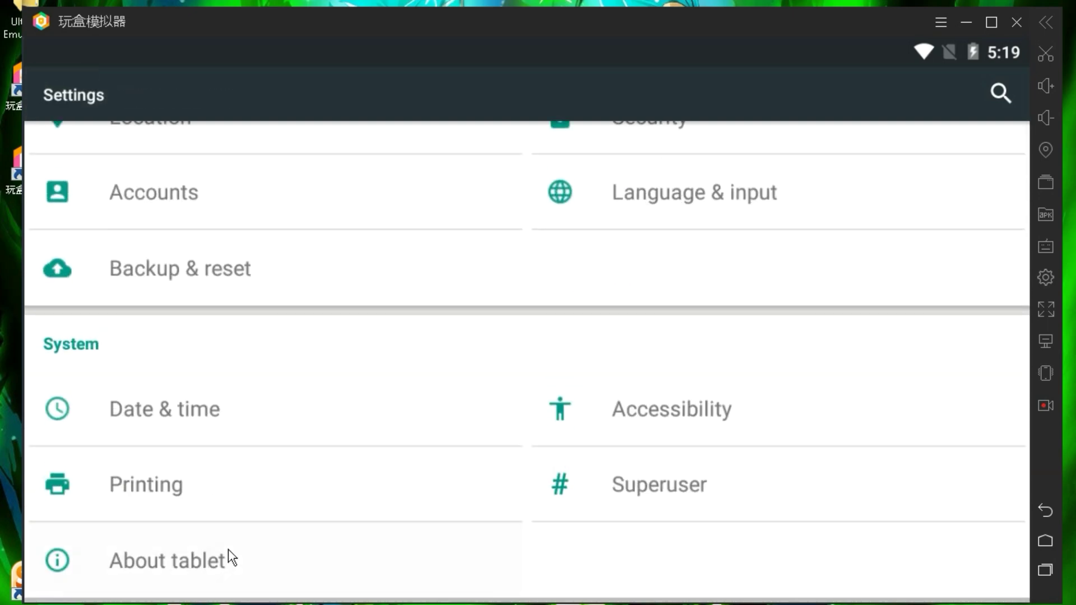
# - Trigger the Lollipop easter egg from About tablet's Android version, then return home
pyautogui.click(169, 559)
pyautogui.click(147, 497)
pyautogui.doubleClick(147, 501)
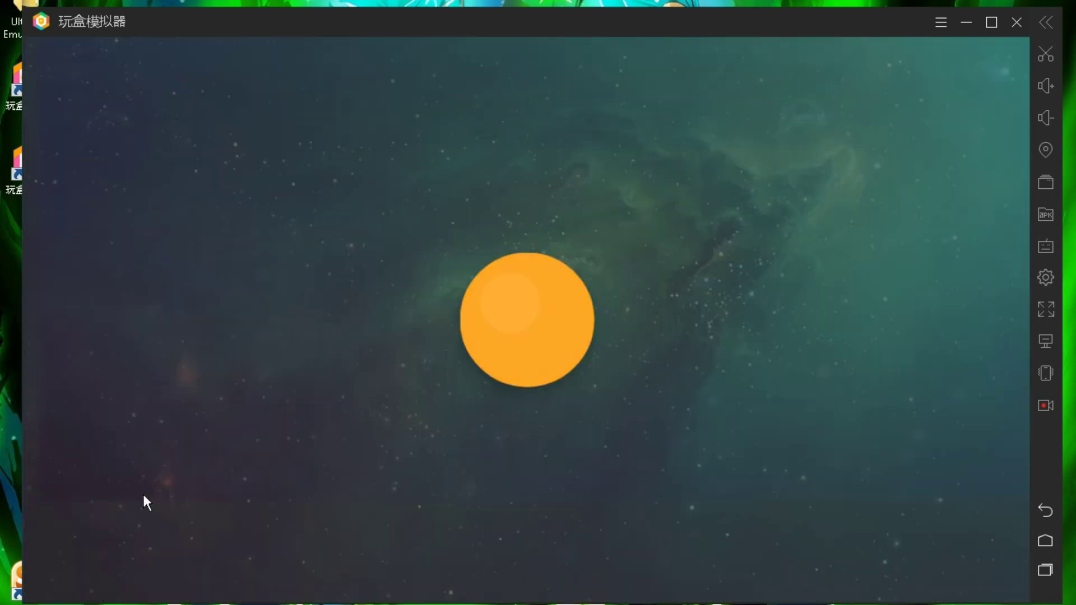
pyautogui.click(562, 311)
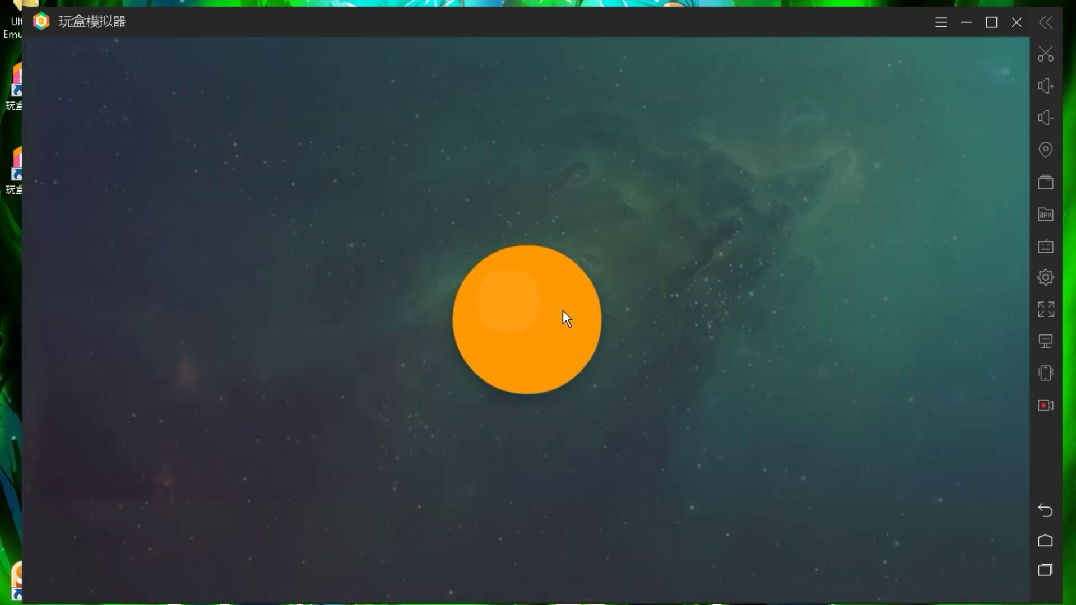
pyautogui.click(562, 310)
pyautogui.click(562, 311)
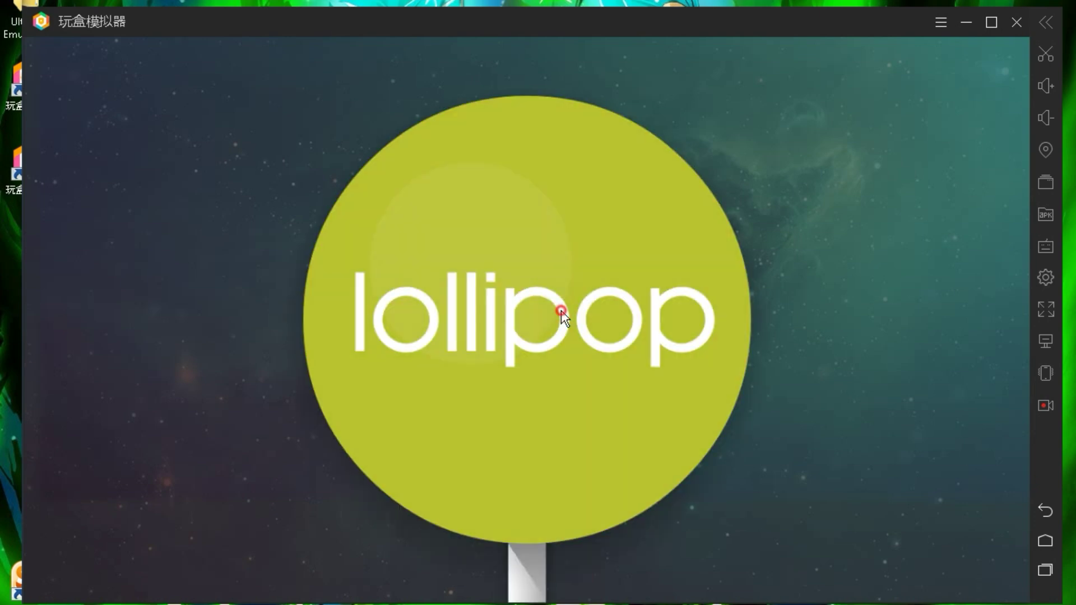
pyautogui.click(561, 311)
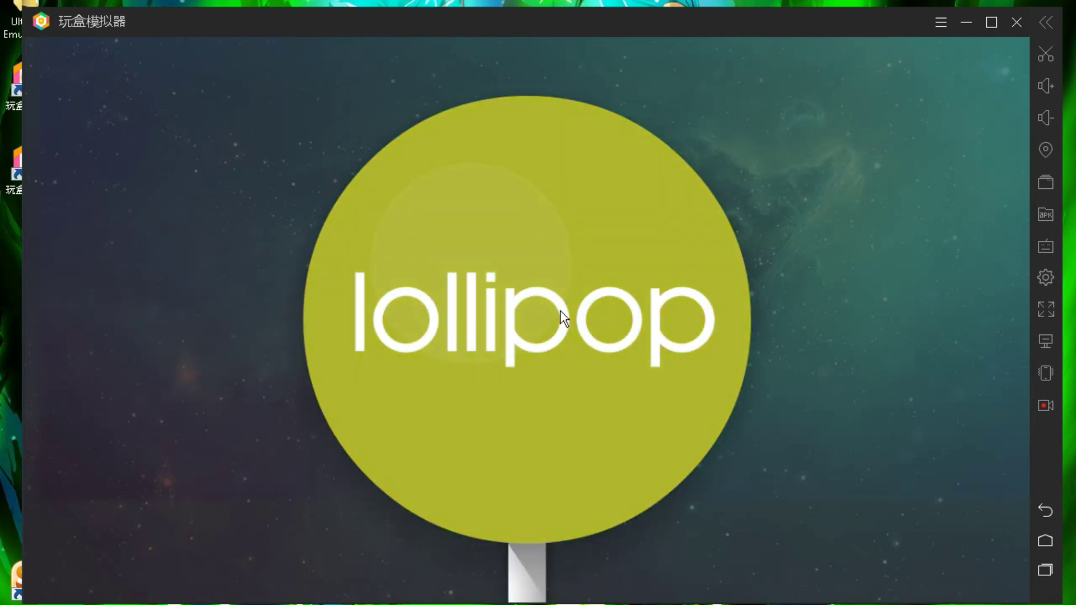
pyautogui.click(553, 303)
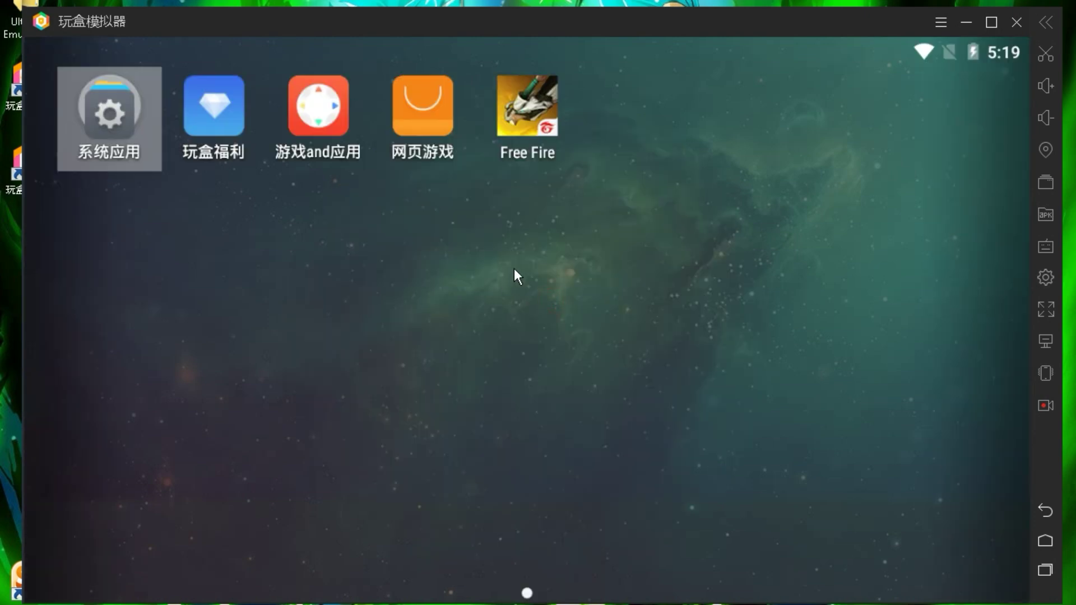
# - Launch Free Fire and sign in to the game lobby
pyautogui.click(527, 105)
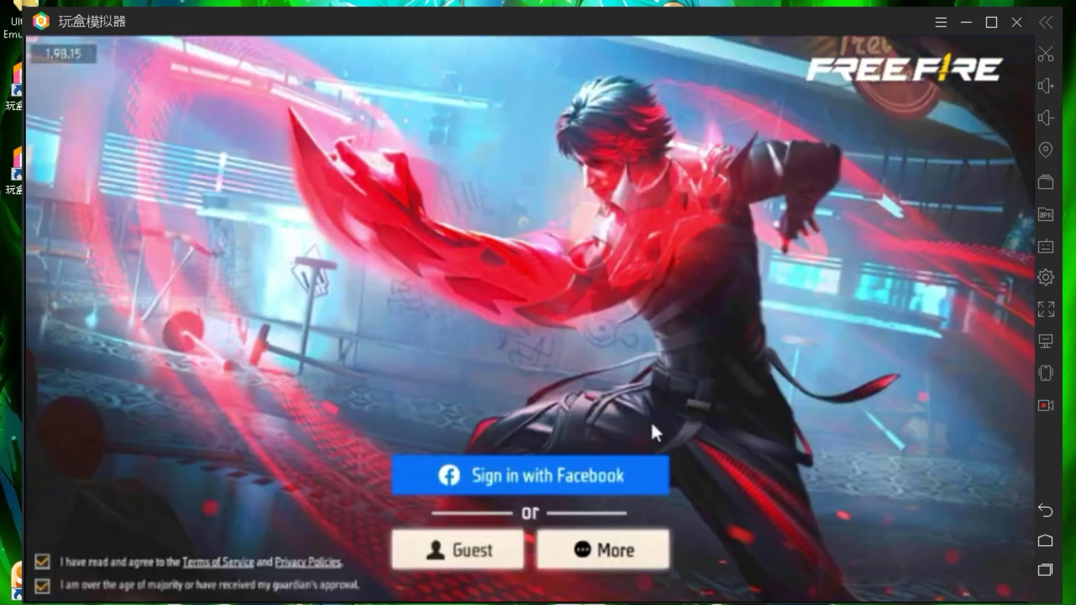
pyautogui.click(616, 551)
pyautogui.click(801, 167)
pyautogui.click(605, 469)
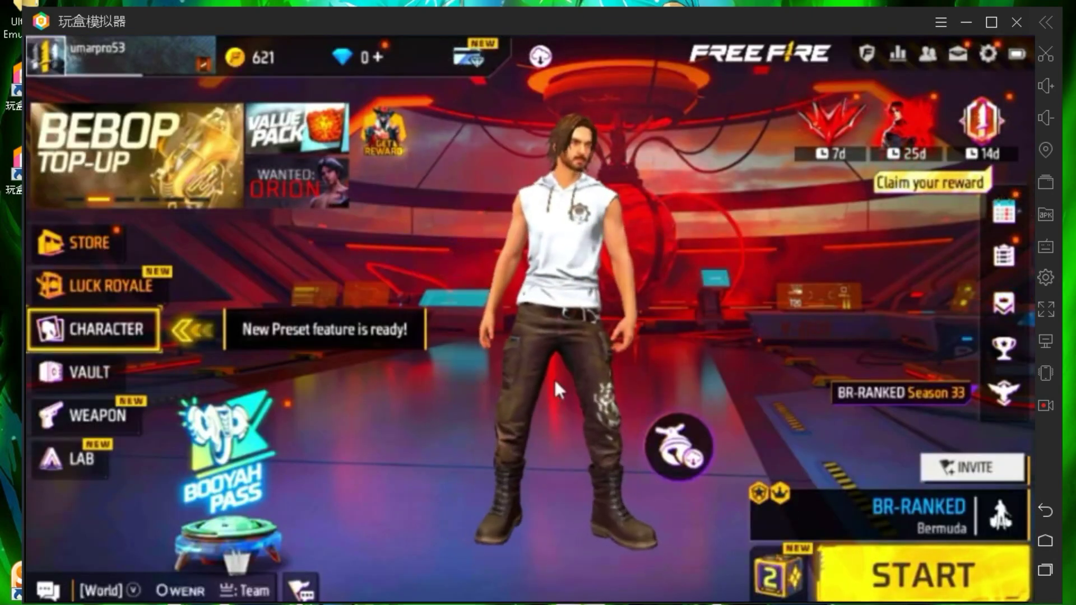
# - Open Display settings and cancel the High FPS High change, keeping Normal
pyautogui.click(988, 53)
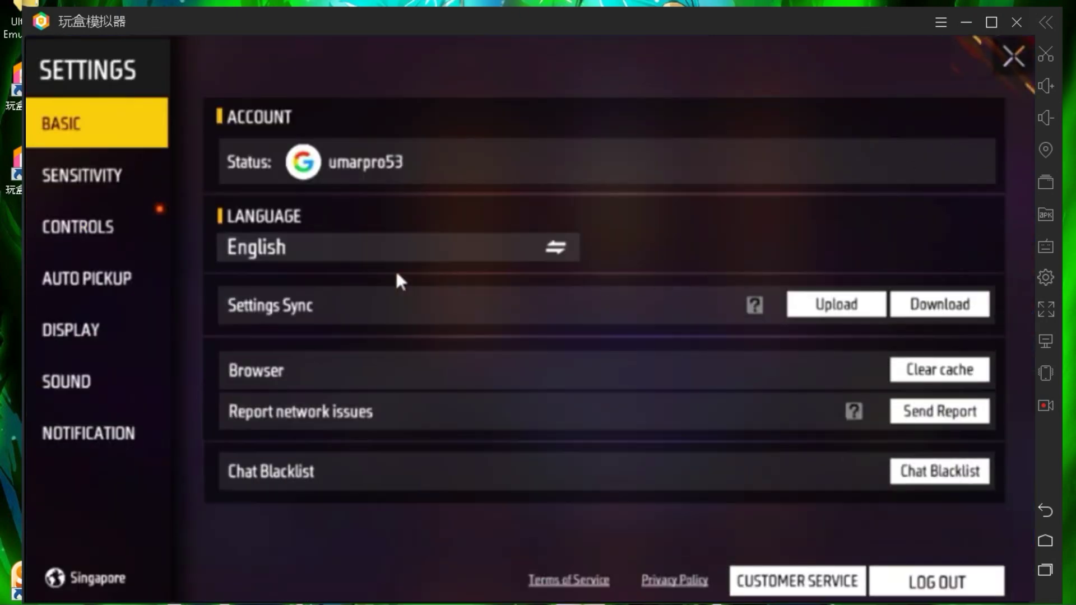
pyautogui.click(147, 324)
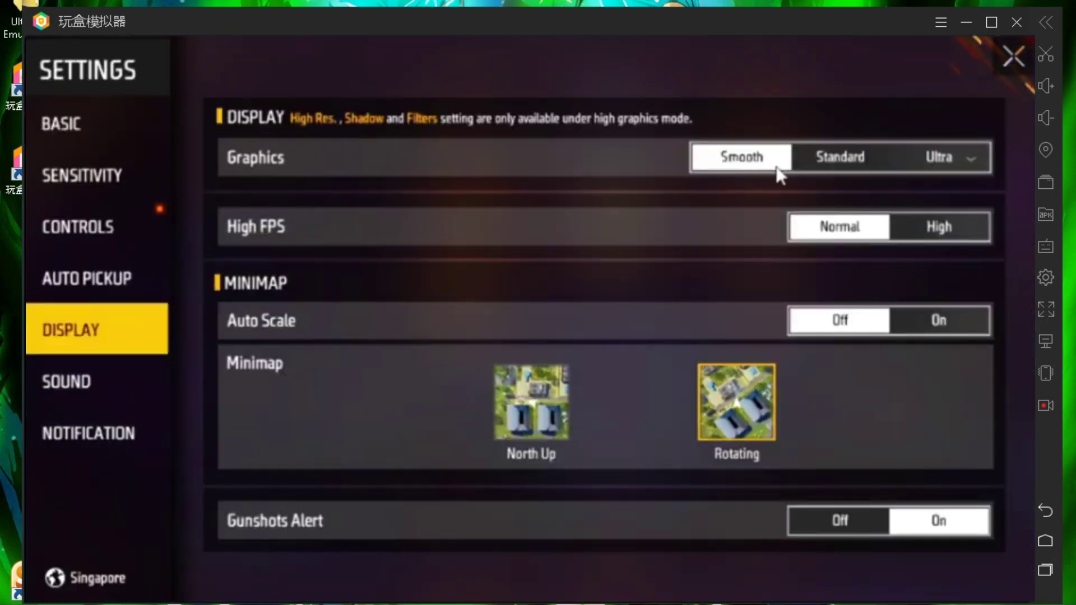
pyautogui.click(956, 227)
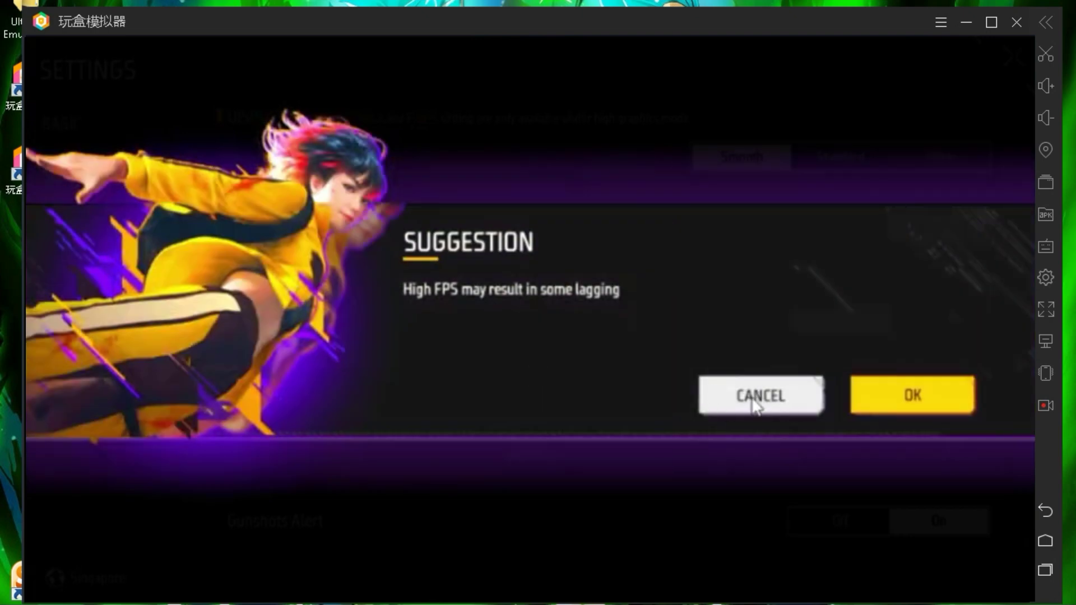
pyautogui.click(762, 395)
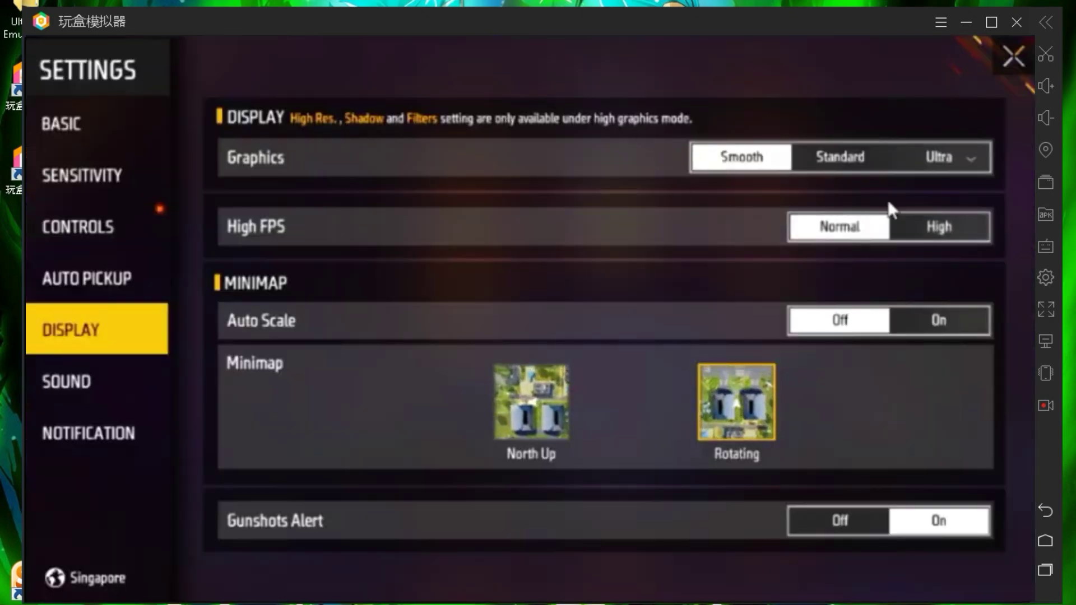